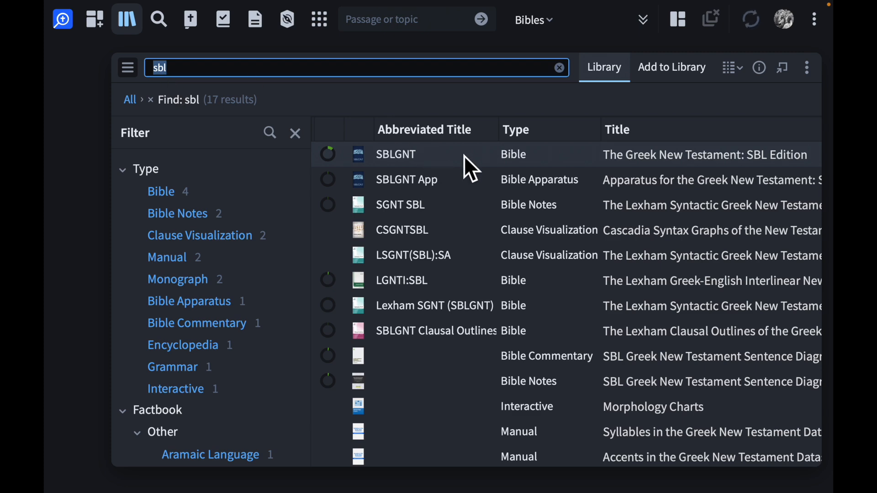
Open The Greek New Testament: SBL Edition from the library results
double_click(645, 153)
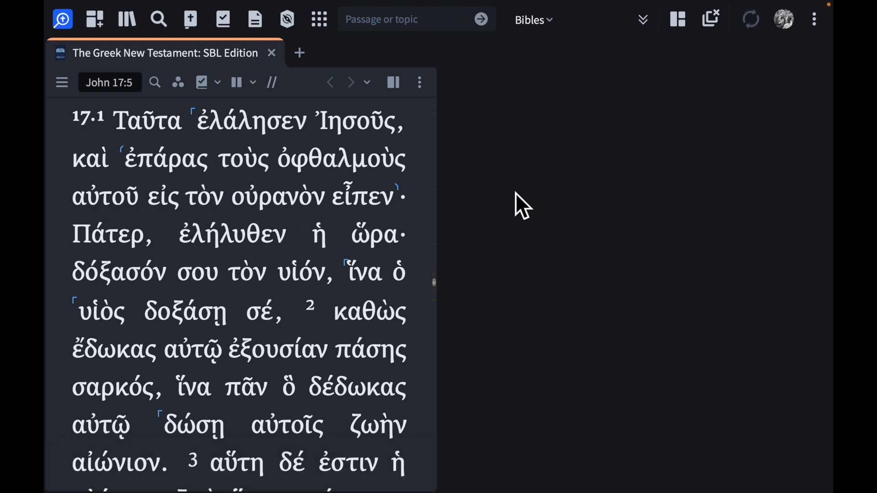
Open the English Standard Version beside the Greek text and show its inline reverse interlinear with the Morphology line added
left_click(189, 21)
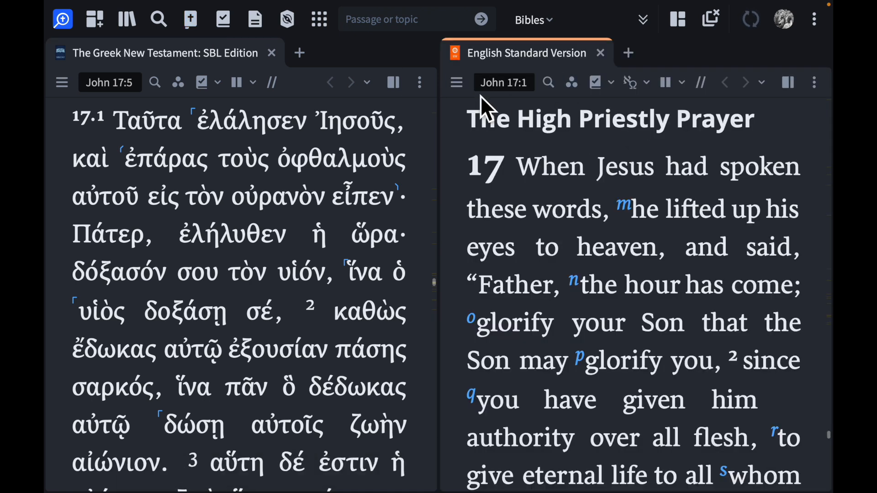
left_click(629, 84)
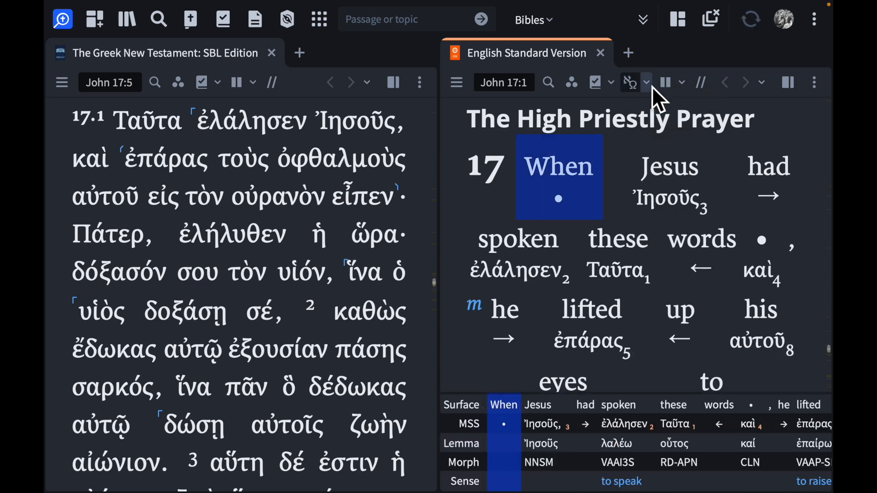
left_click(650, 84)
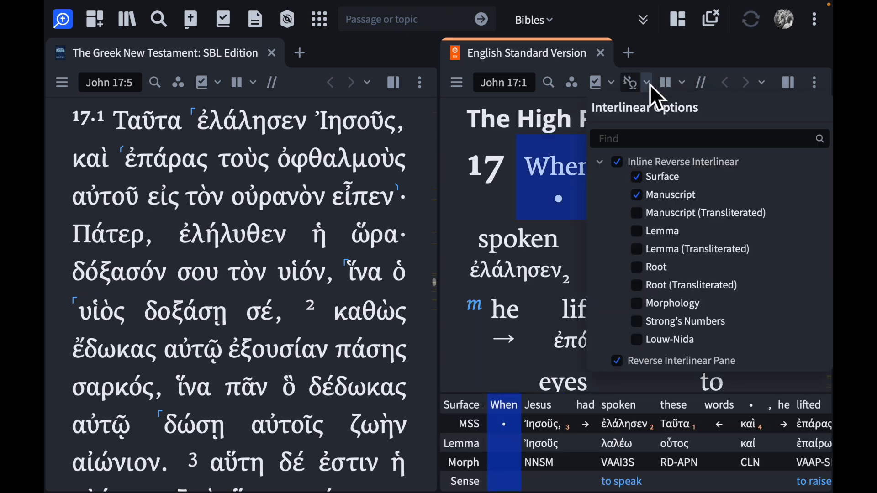
left_click(637, 304)
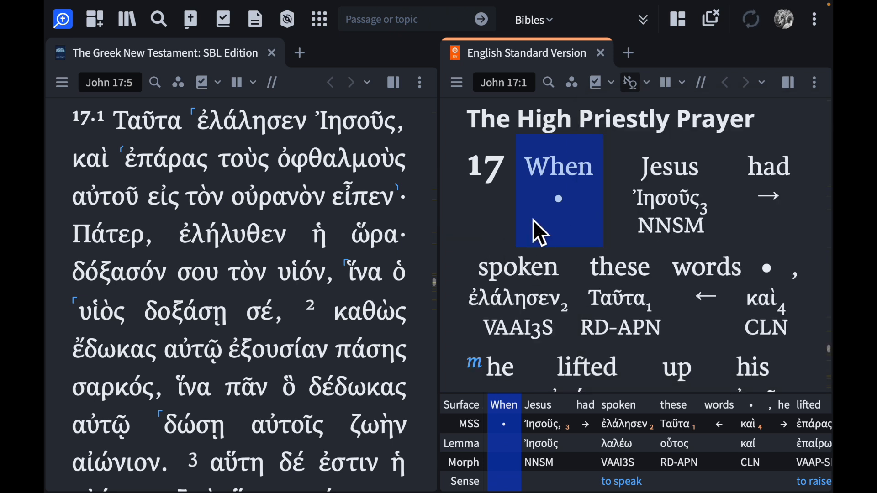
Examine the Greek words and morphology codes in the John 17:1 interlinear, selecting "Jesus", "eyes" and "heaven"
left_click(658, 233)
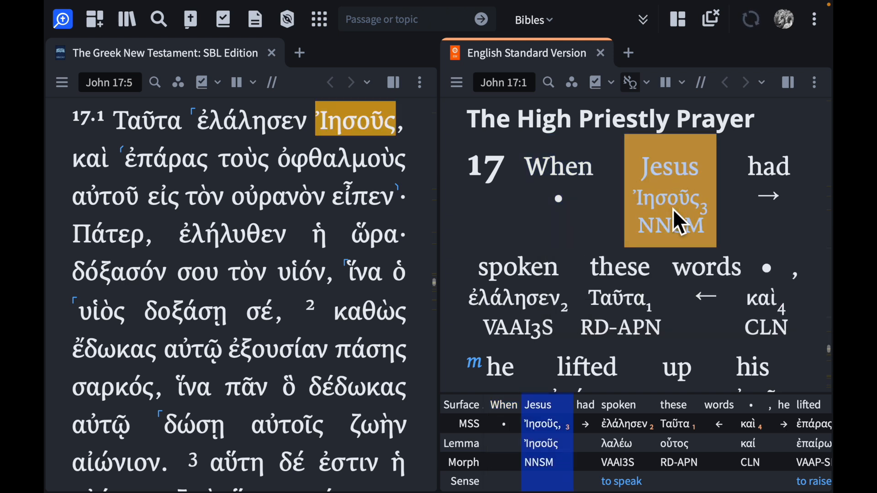
scroll(673, 209, "down", 3)
scroll(684, 109, "up", 2)
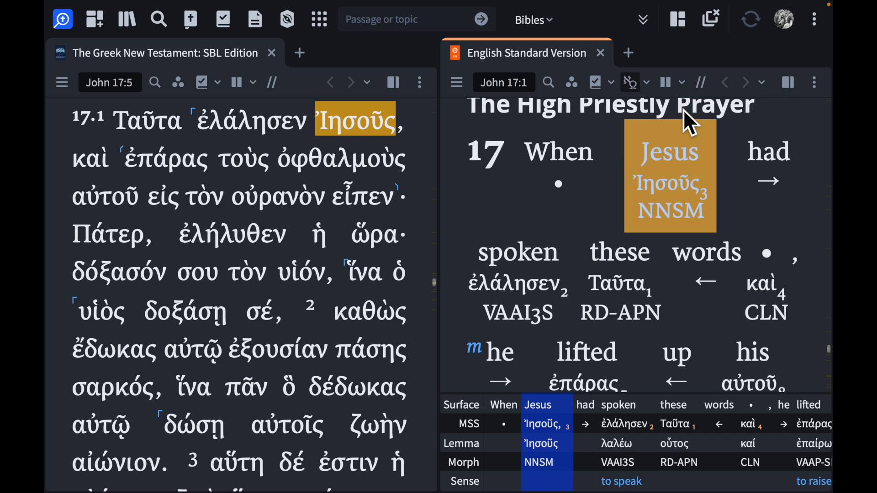
scroll(531, 258, "down", 3)
scroll(598, 270, "down", 7)
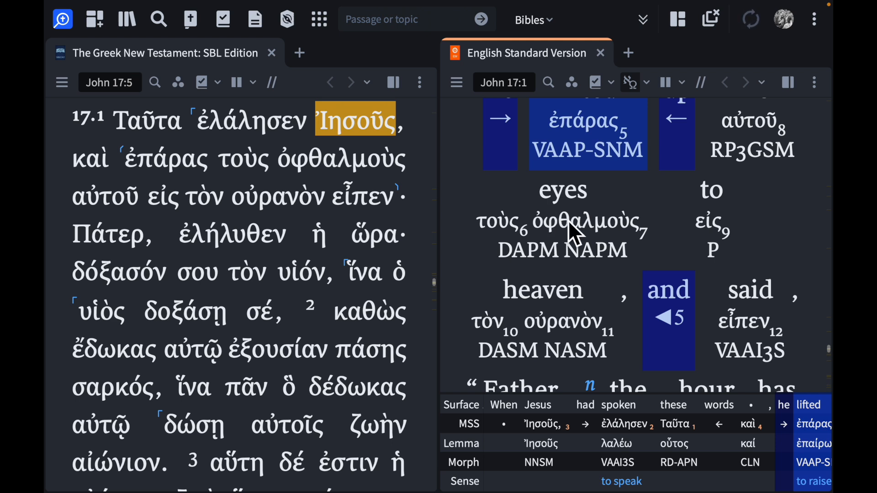
left_click(484, 172)
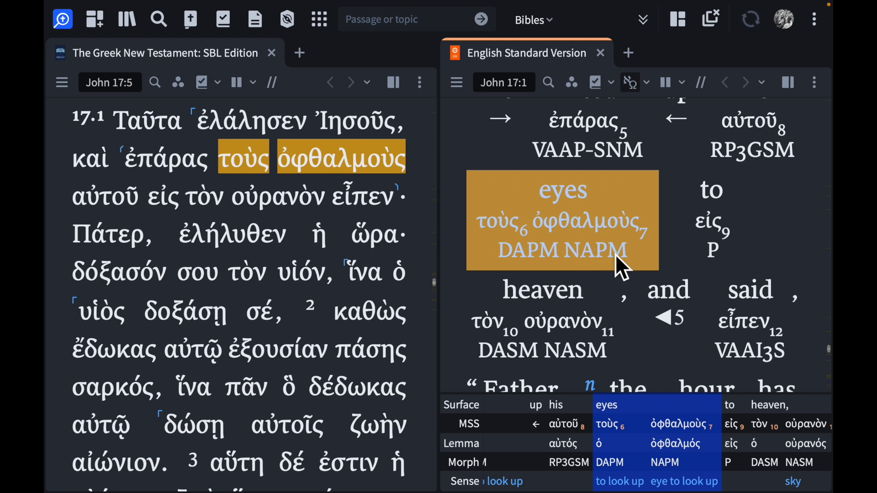
scroll(554, 178, "down", 3)
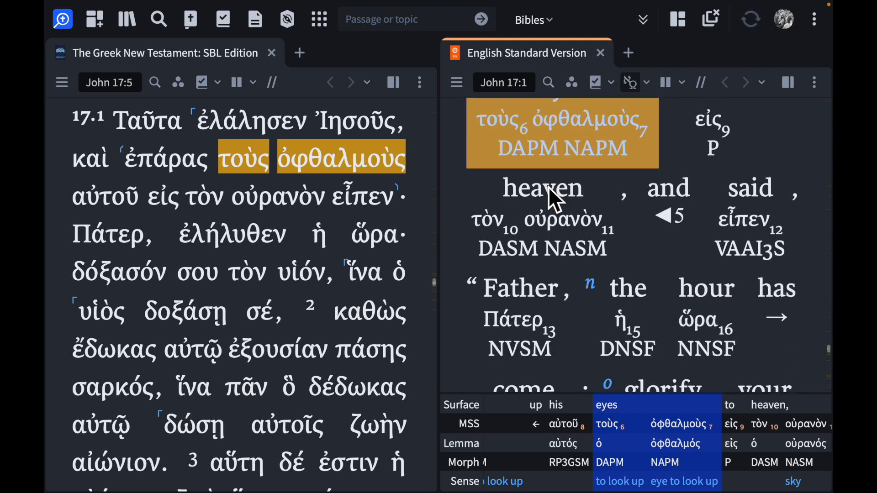
scroll(603, 231, "down", 3)
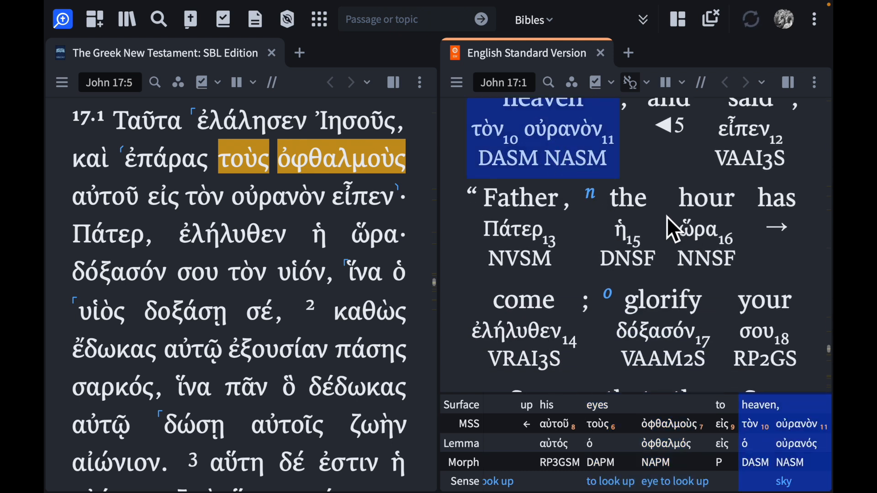
scroll(667, 216, "up", 8)
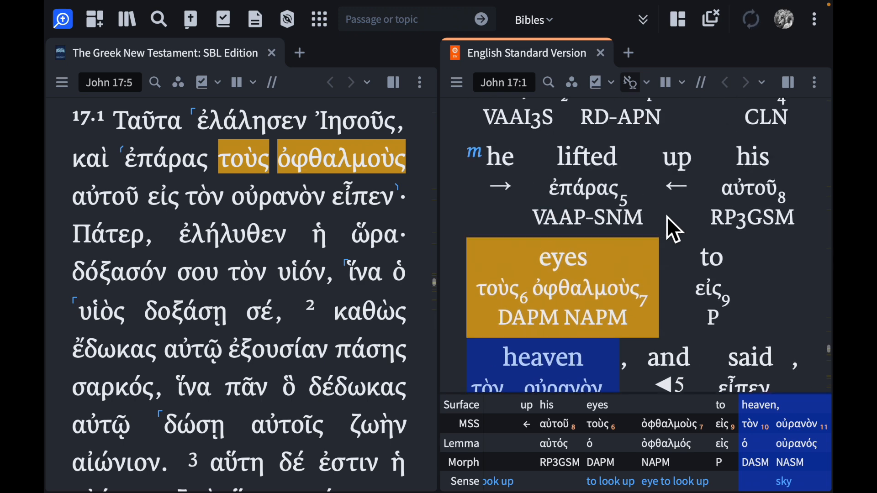
scroll(667, 217, "up", 5)
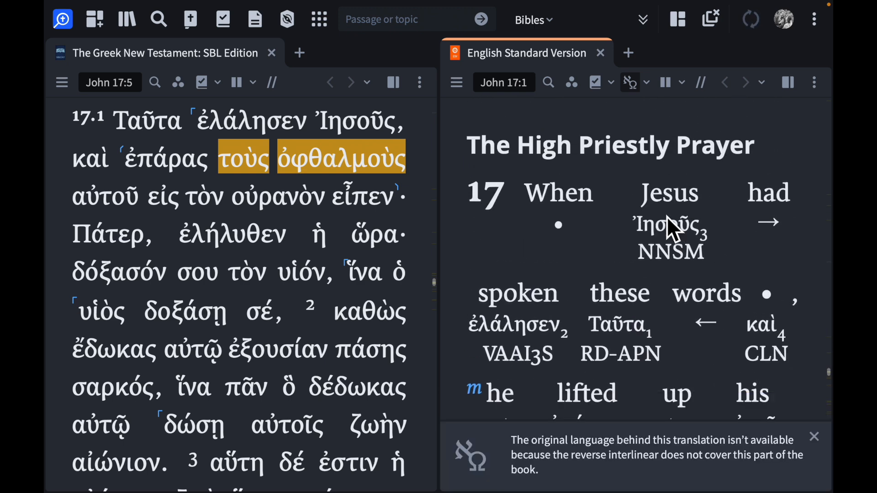
Turn off the reverse interlinear and close the English Standard Version
left_click(629, 83)
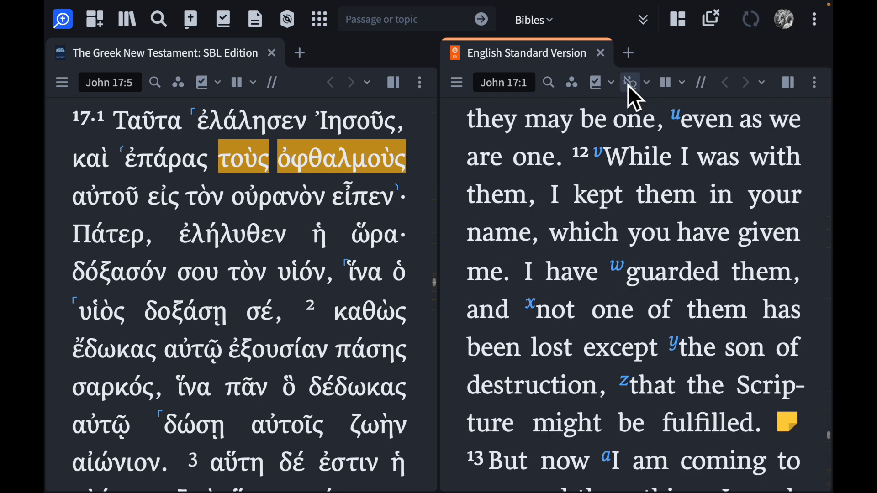
mouse_move(389, 140)
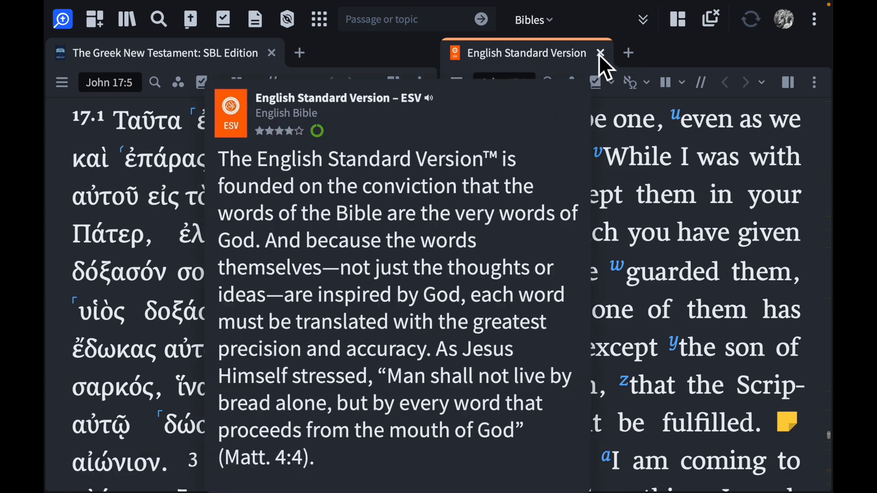
left_click(600, 53)
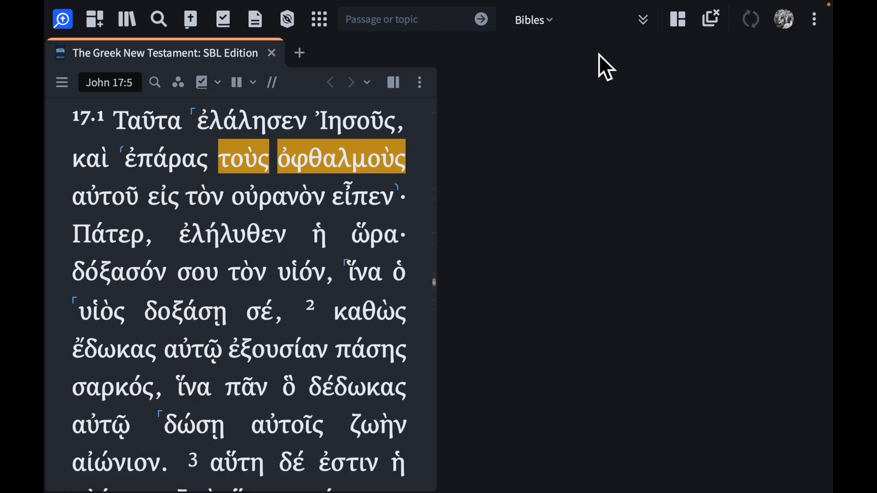
Enable the visual filter for corresponding text in other books in the Greek New Testament
left_click(179, 83)
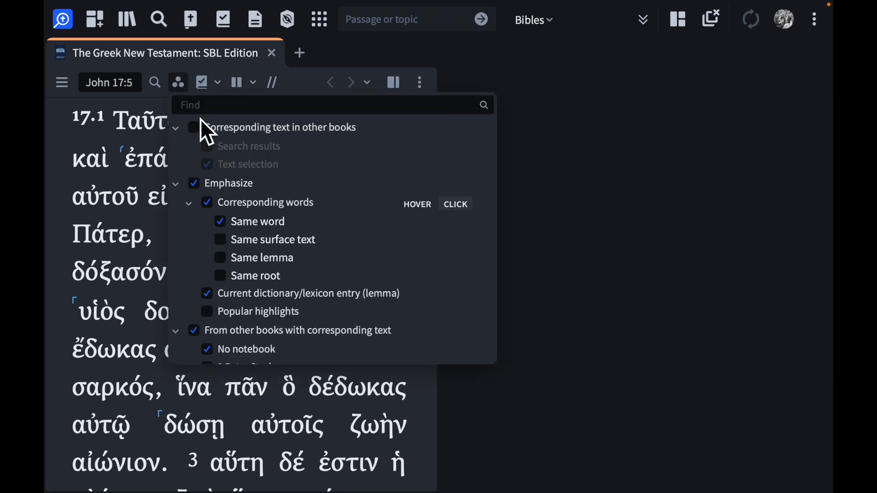
left_click(173, 86)
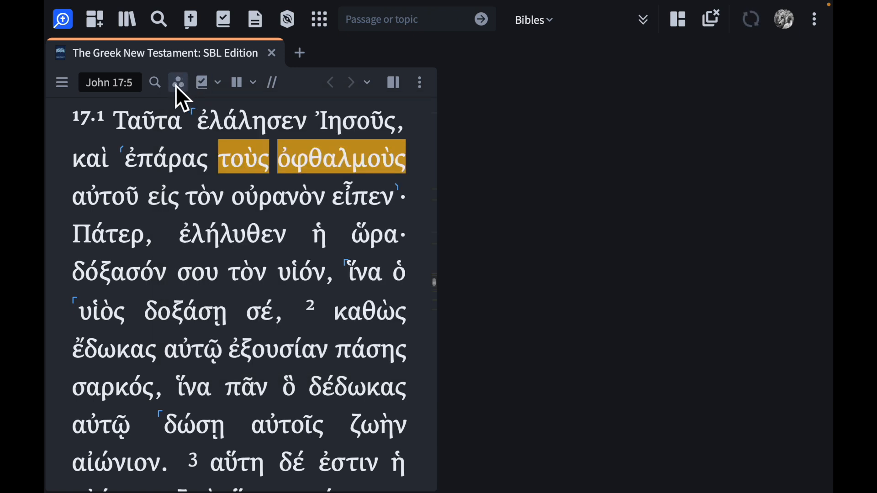
left_click(178, 83)
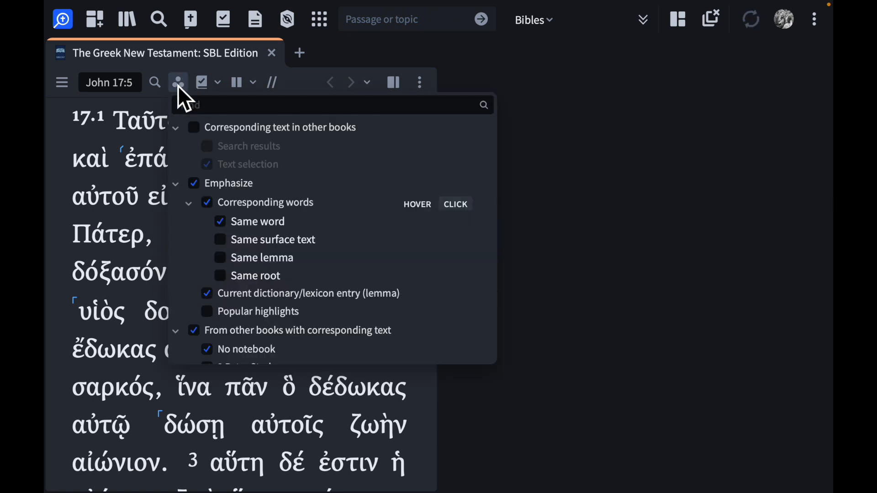
left_click(192, 128)
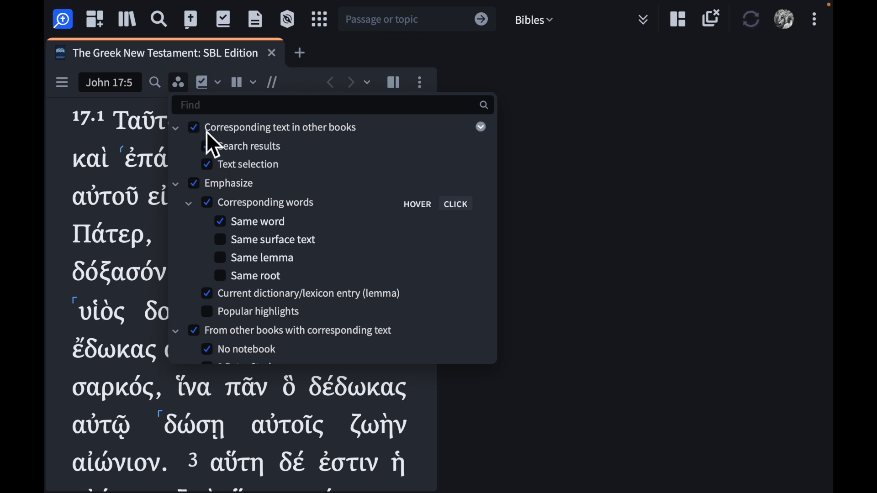
left_click(53, 135)
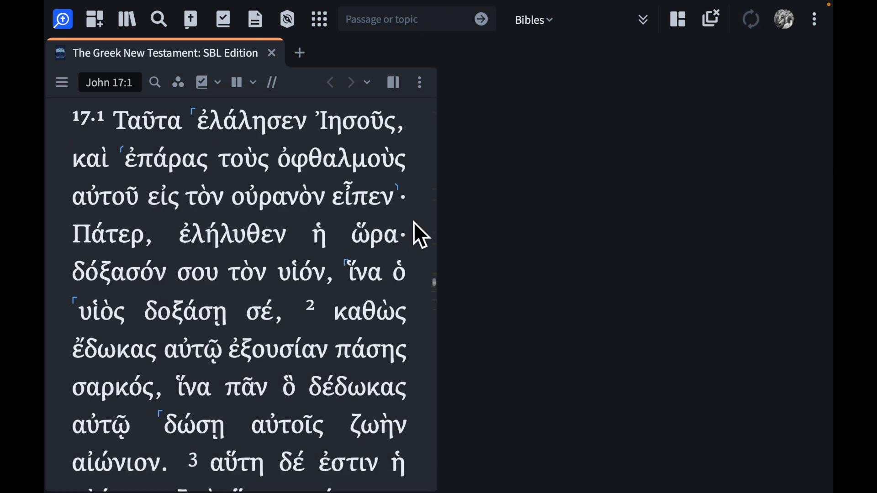
Reduce the text size of the Greek New Testament by three increments
key("super+minus")
key("super+minus")
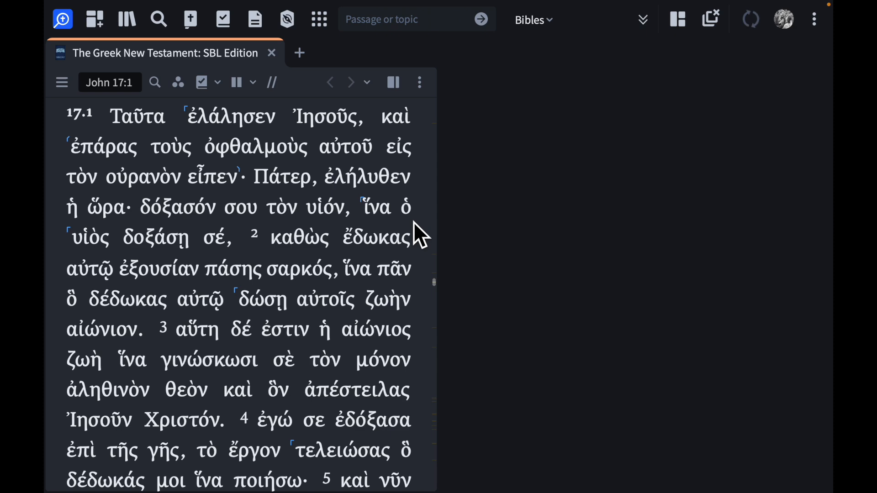
key("super+minus")
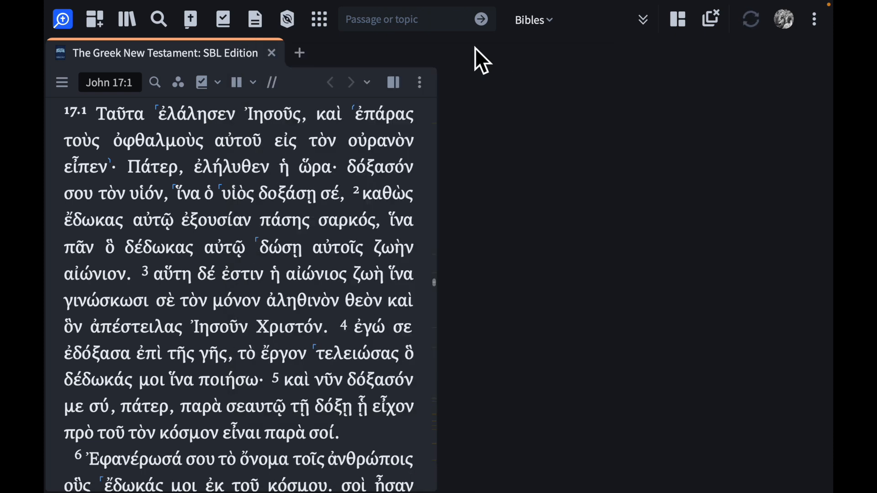
Open a new search beside the Greek text and set its type to Morph
left_click(157, 20)
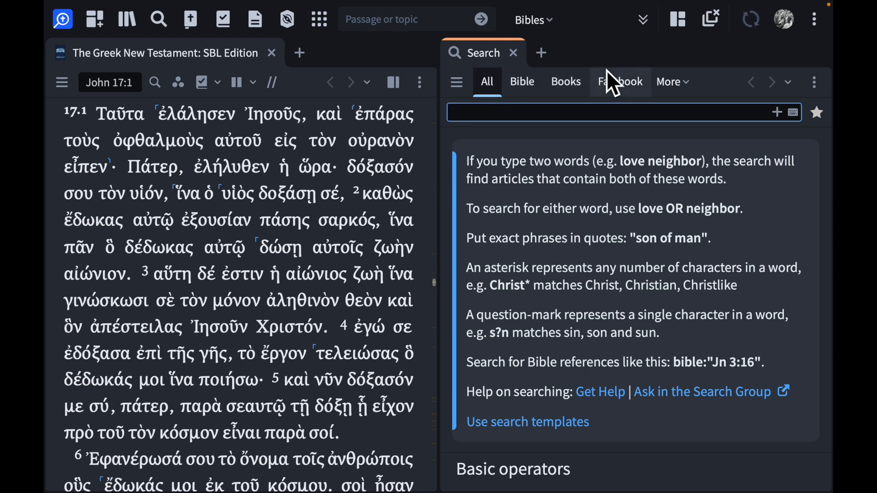
left_click(681, 88)
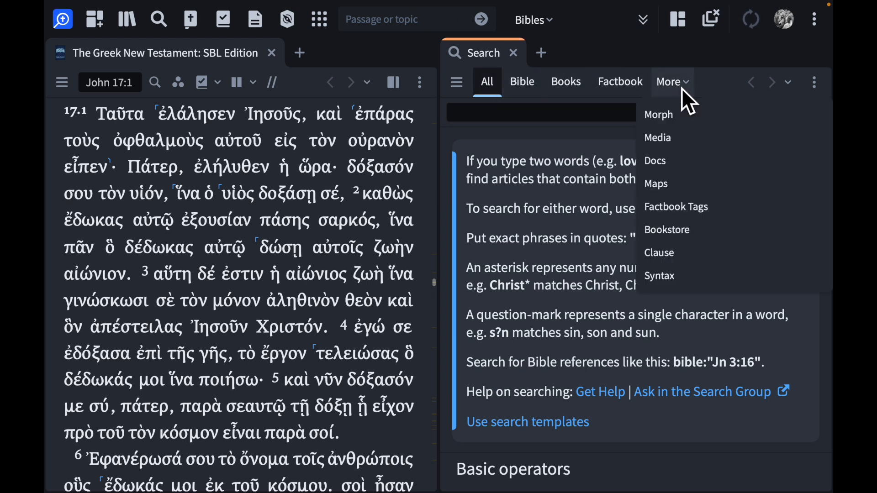
left_click(669, 116)
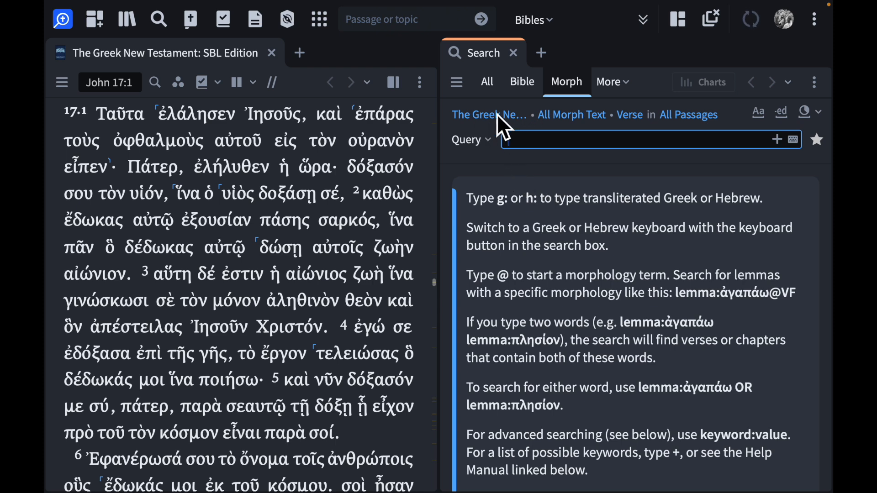
Limit the Morph search of the SBL Greek New Testament to the passage range John 17:1-5
left_click(482, 118)
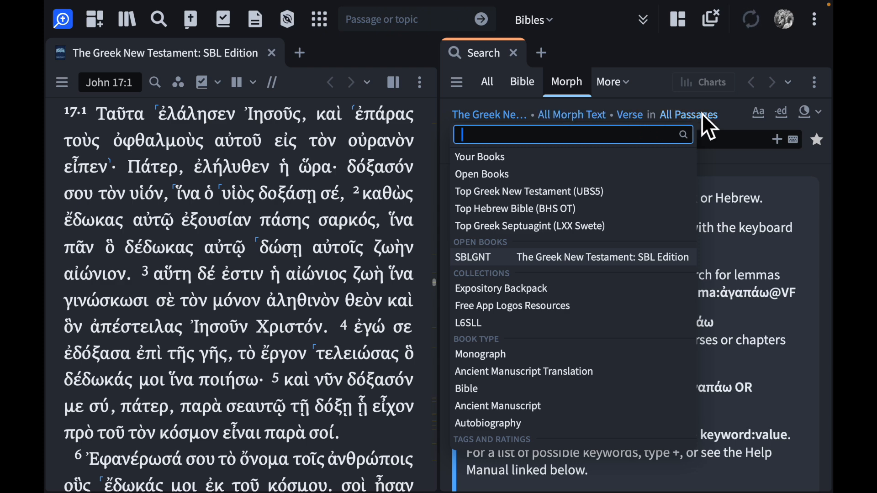
left_click(683, 114)
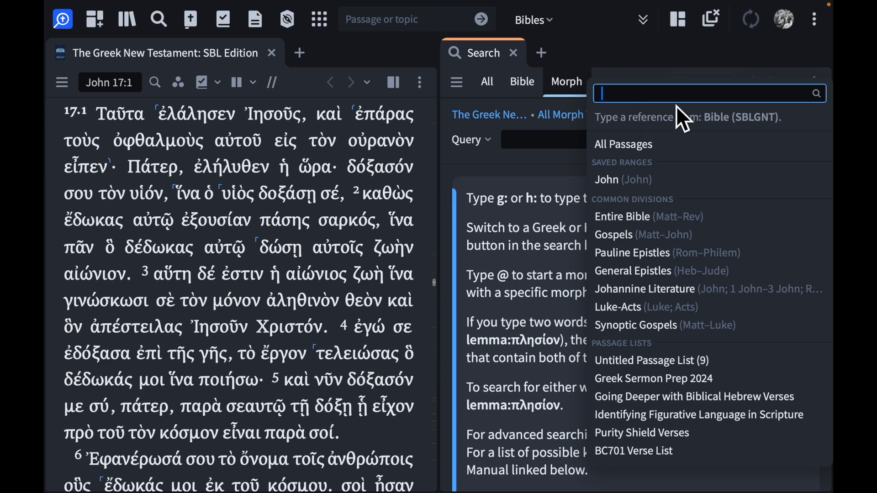
type("John")
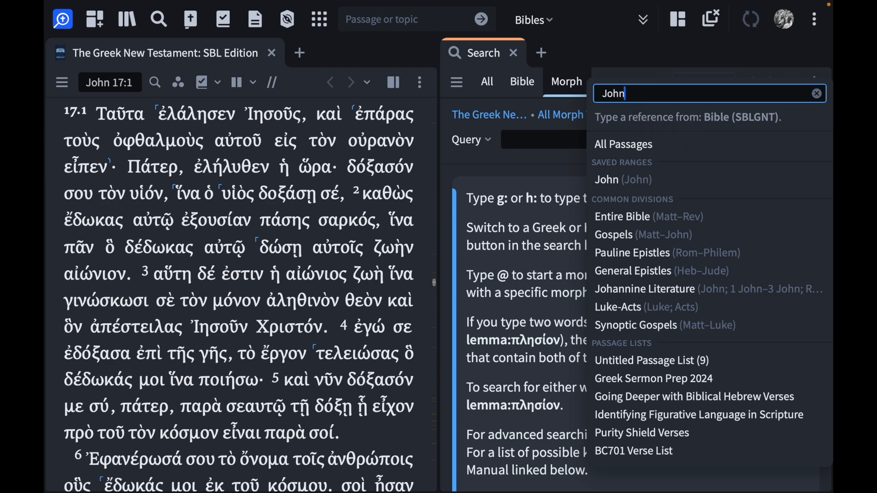
type(" 17:")
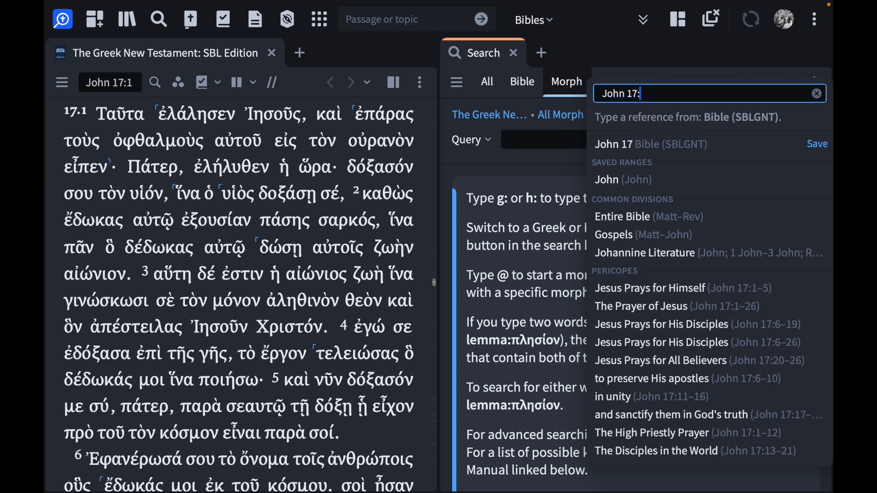
type("1-5")
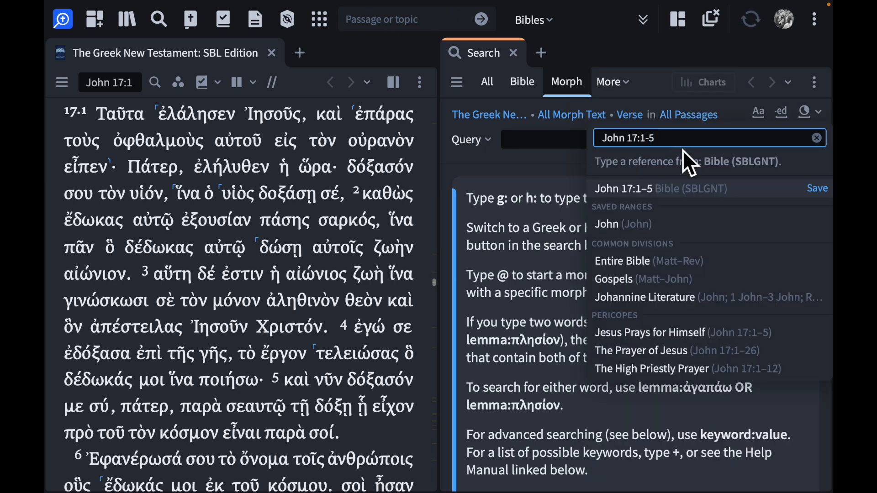
left_click(654, 187)
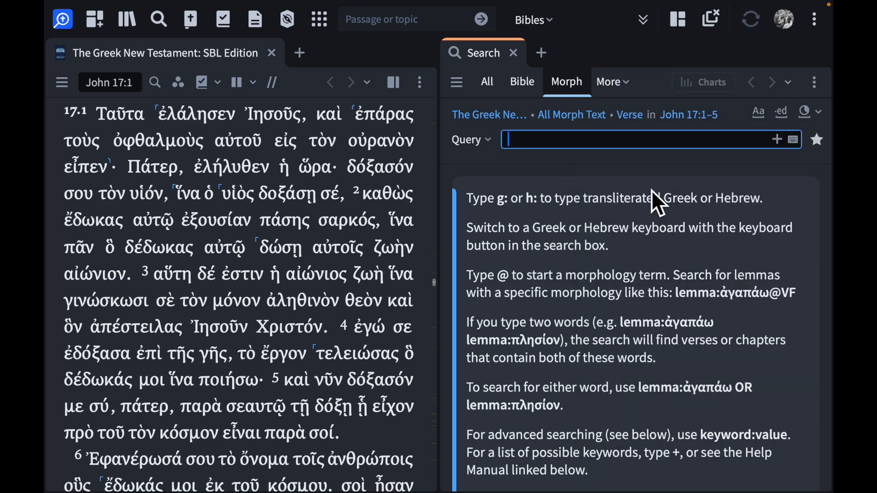
scroll(653, 192, "down", 2)
scroll(653, 192, "up", 2)
left_click(470, 203)
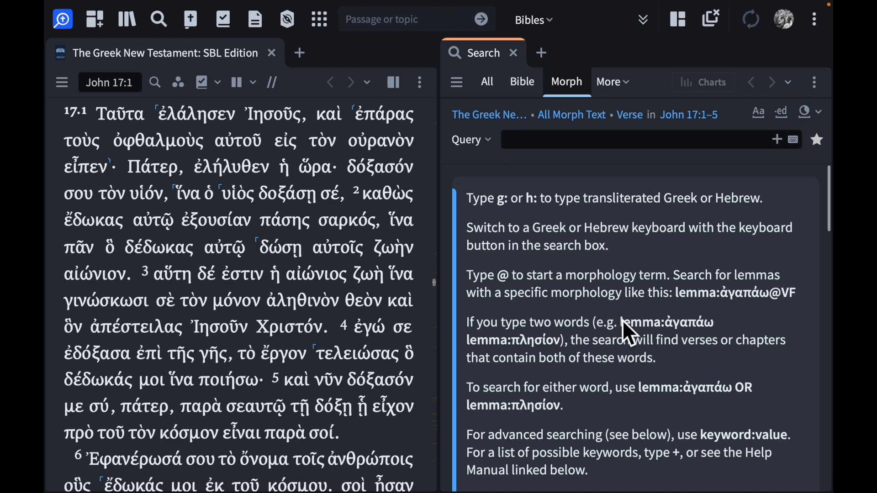
scroll(624, 336, "down", 3)
scroll(628, 333, "up", 5)
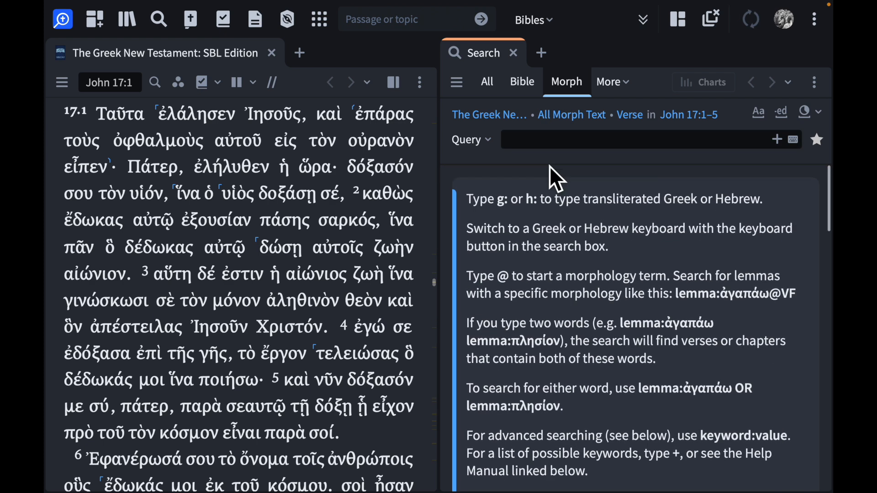
Search the passage for every noun using the morphology query morph.g:N
left_click(520, 140)
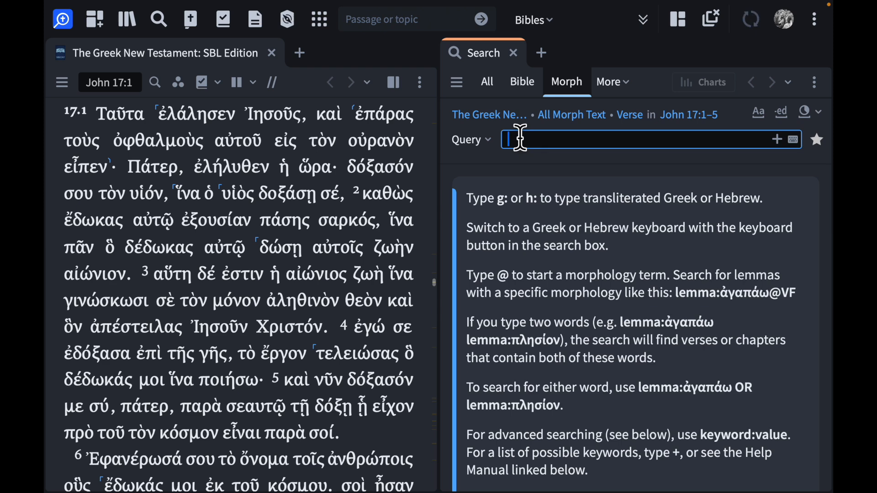
type("@")
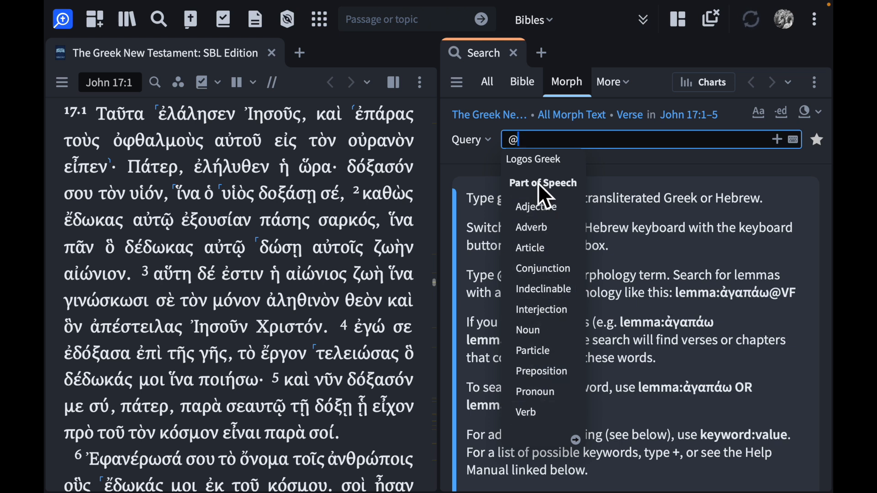
left_click(529, 331)
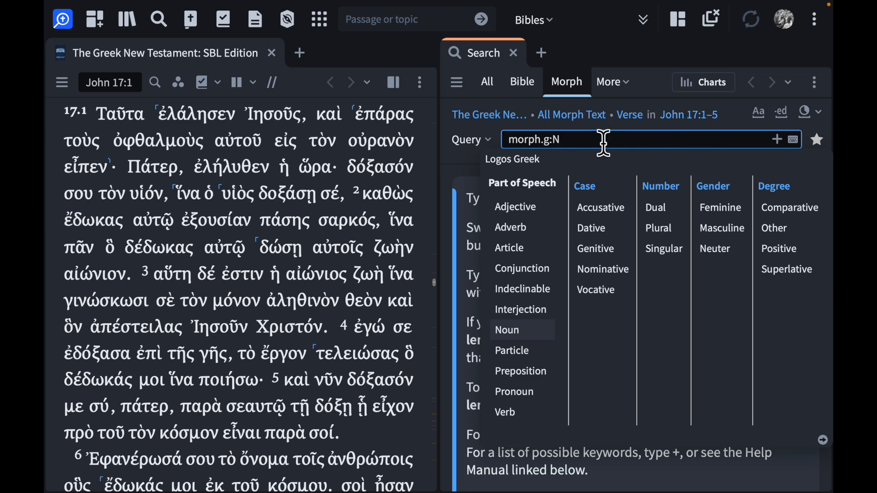
key("Return")
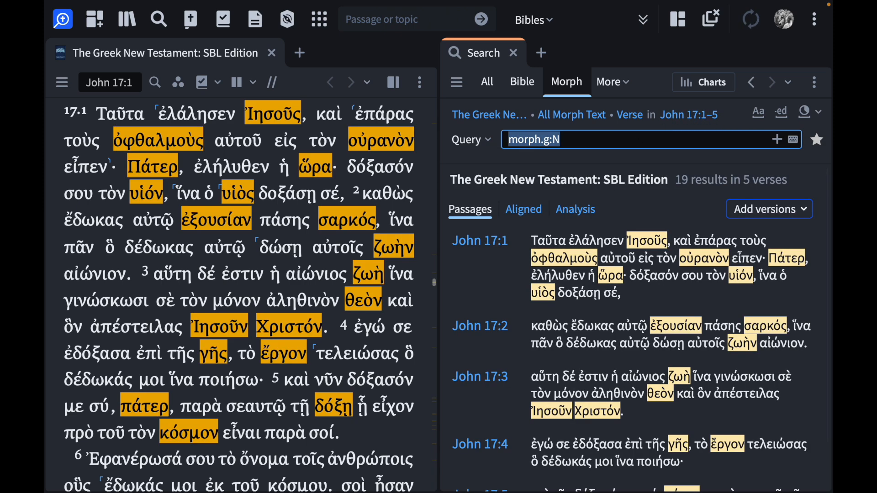
scroll(639, 361, "down", 1)
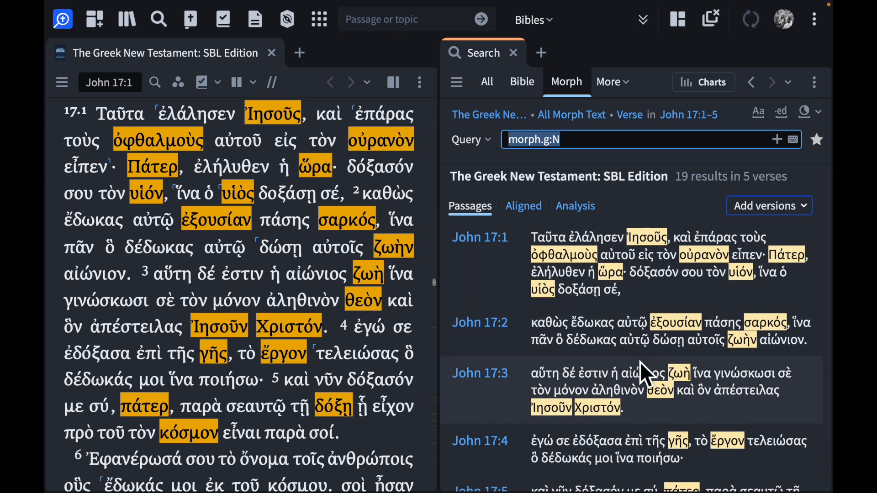
left_click(678, 174)
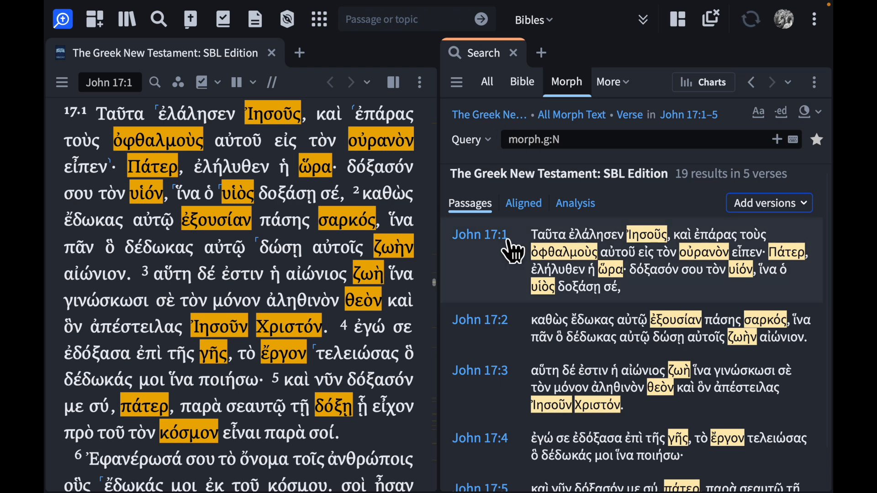
Check the Greek New Testament's visual filter settings, then review the highlighted nouns in John 17
left_click(178, 84)
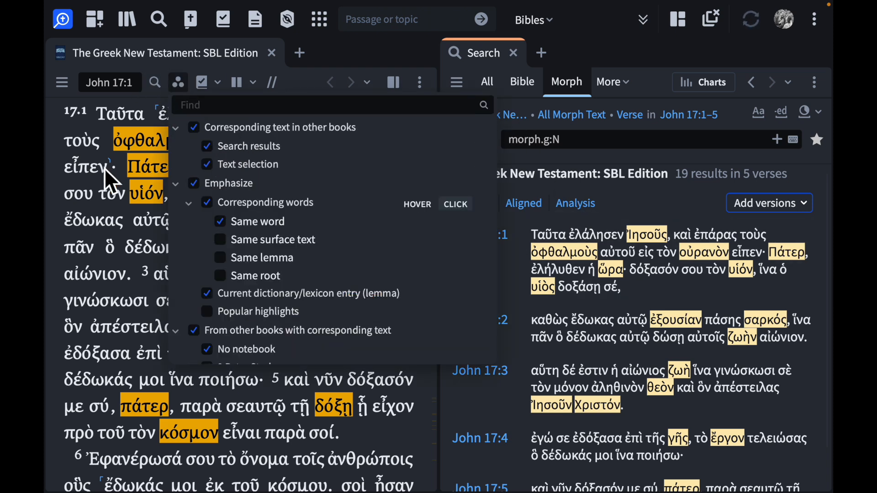
left_click(57, 169)
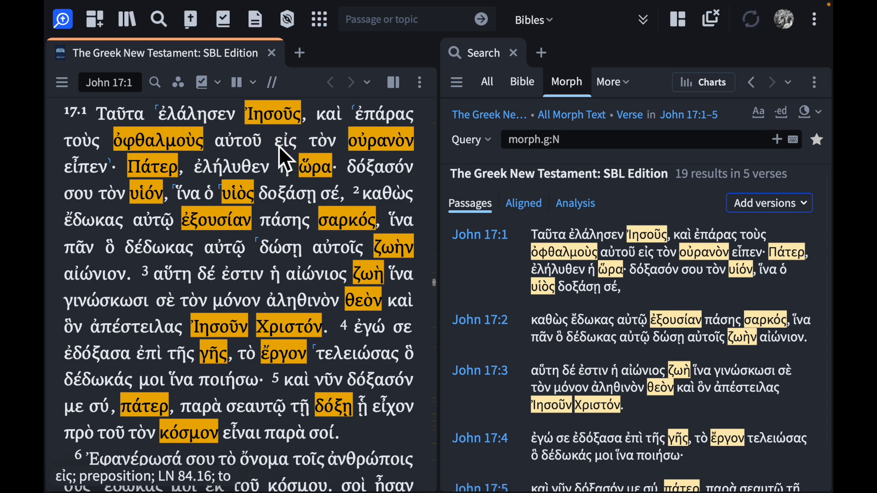
scroll(288, 363, "down", 3)
scroll(288, 363, "up", 4)
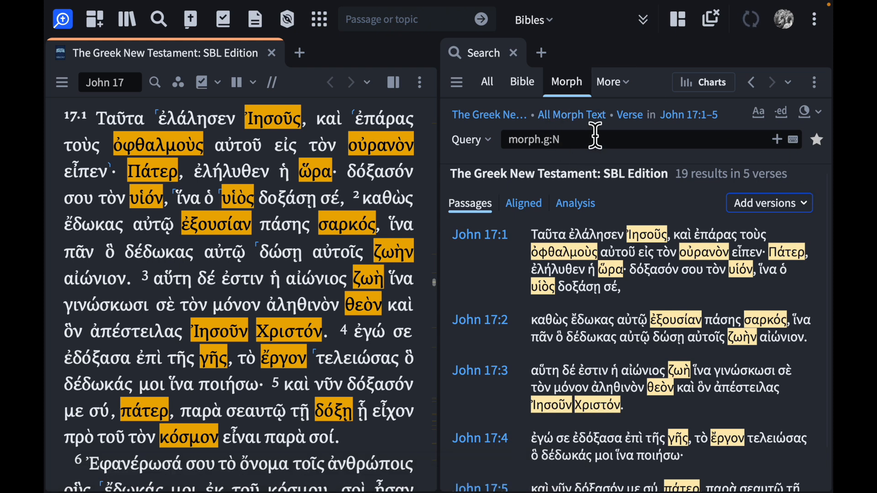
left_click(576, 138)
left_click(575, 139)
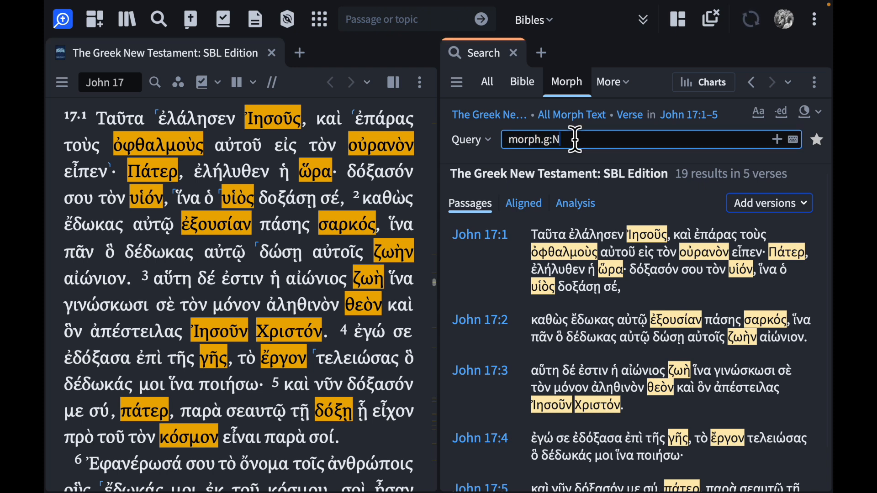
key("BackSpace")
type("N")
key("BackSpace")
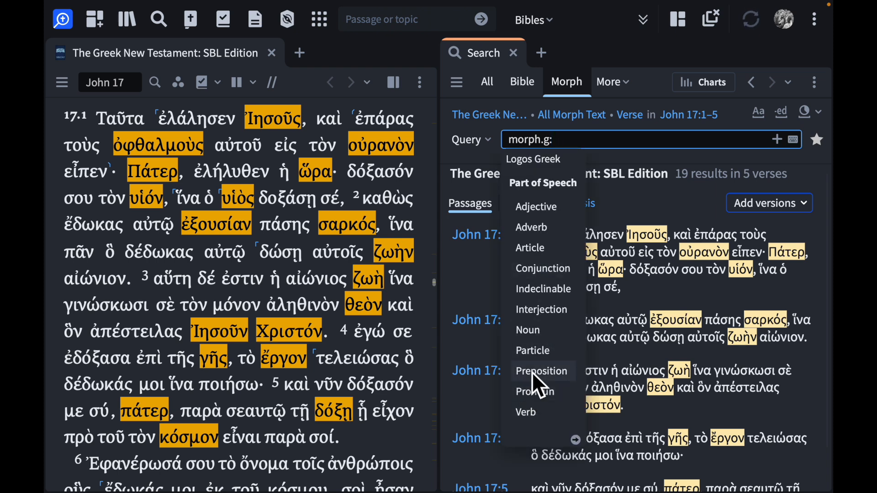
left_click(538, 325)
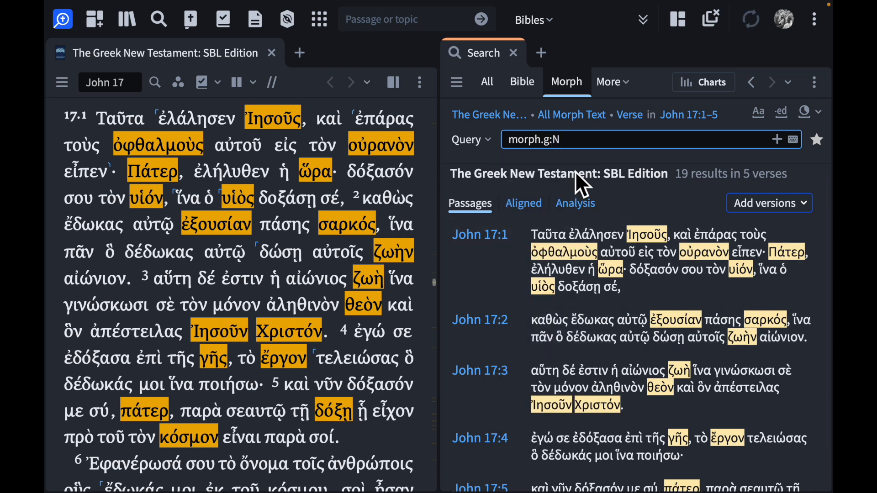
Replace the query with a morphology search for genitive nouns (morph.g:NG) in John 17:1-5
triple_click(561, 140)
key("BackSpace")
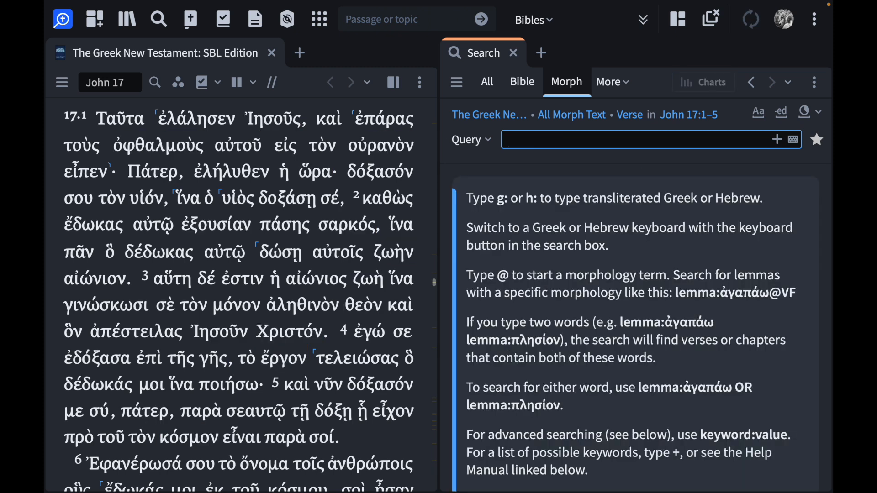
type("@n")
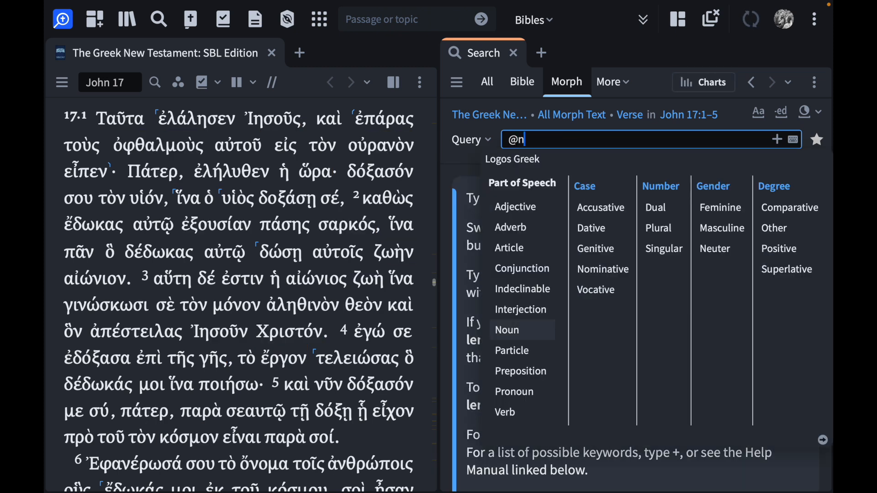
mouse_move(606, 254)
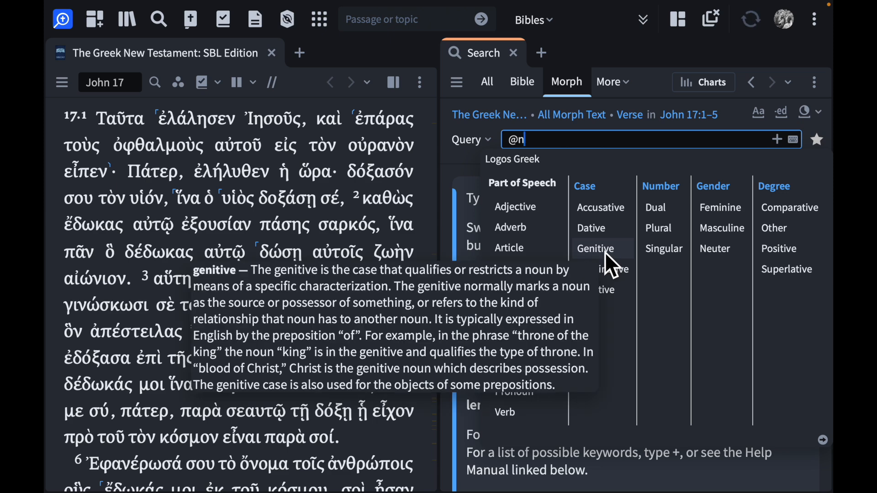
left_click(605, 252)
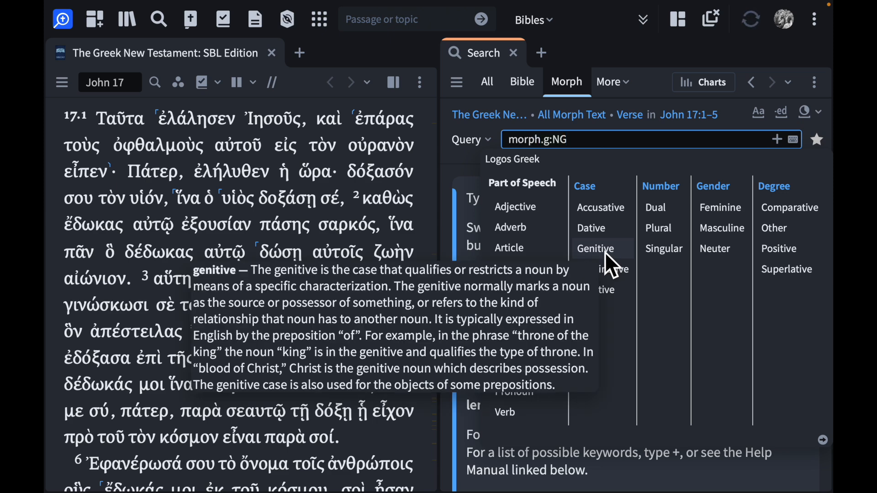
key("Return")
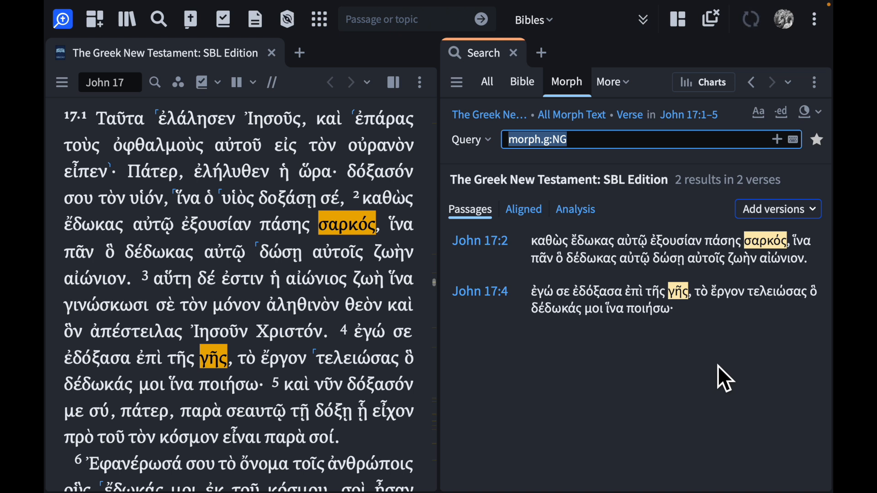
Widen the search range to the saved range John and review the highlighted genitive nouns in chapter 16
left_click(690, 115)
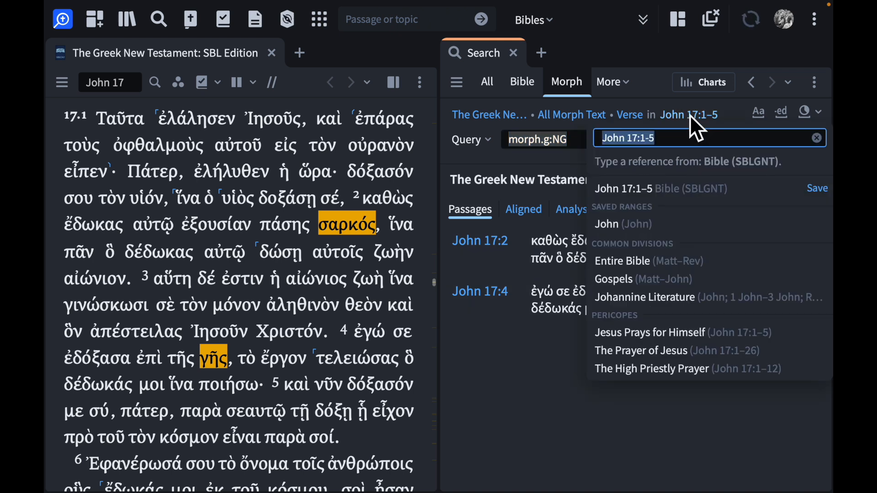
left_click(611, 223)
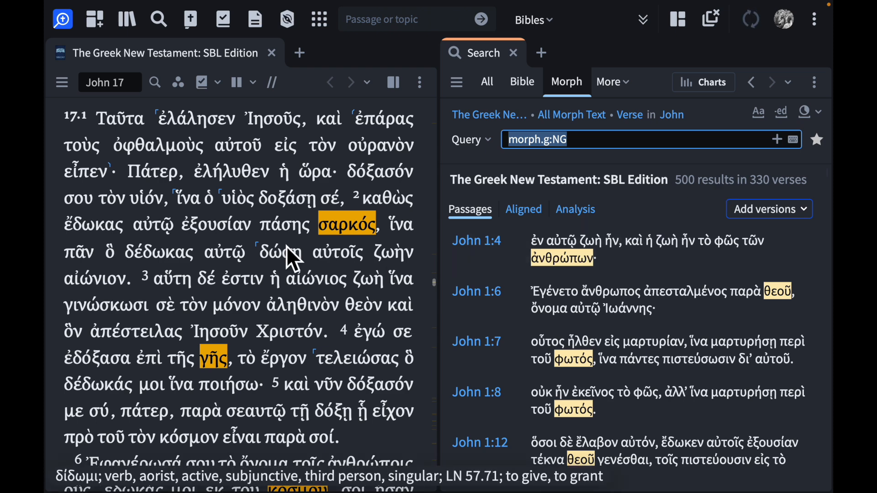
scroll(264, 232, "up", 5)
scroll(264, 233, "up", 10)
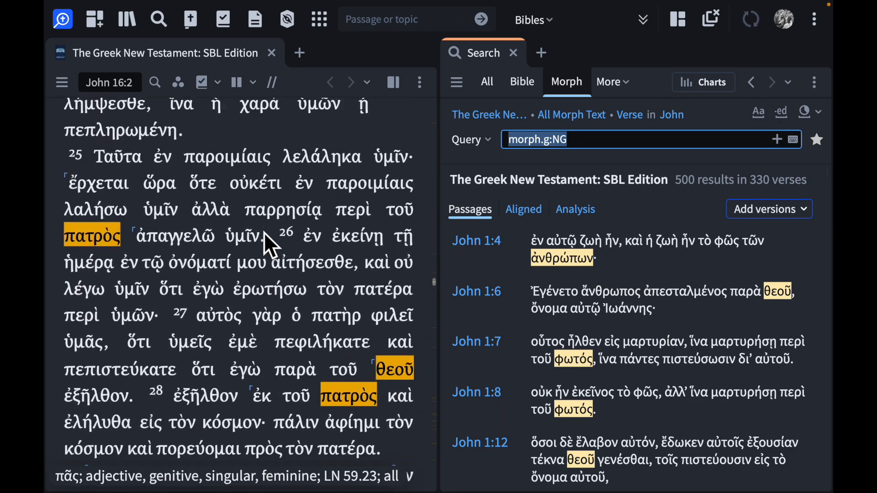
scroll(264, 232, "up", 8)
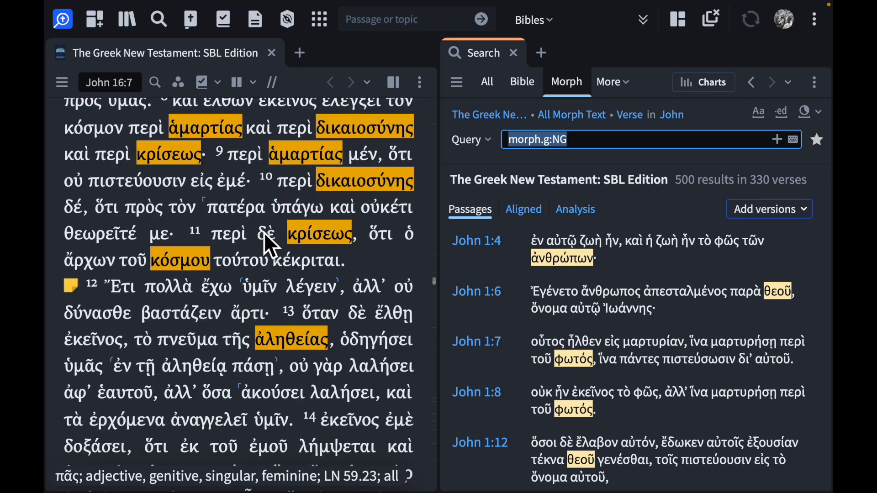
scroll(264, 232, "up", 3)
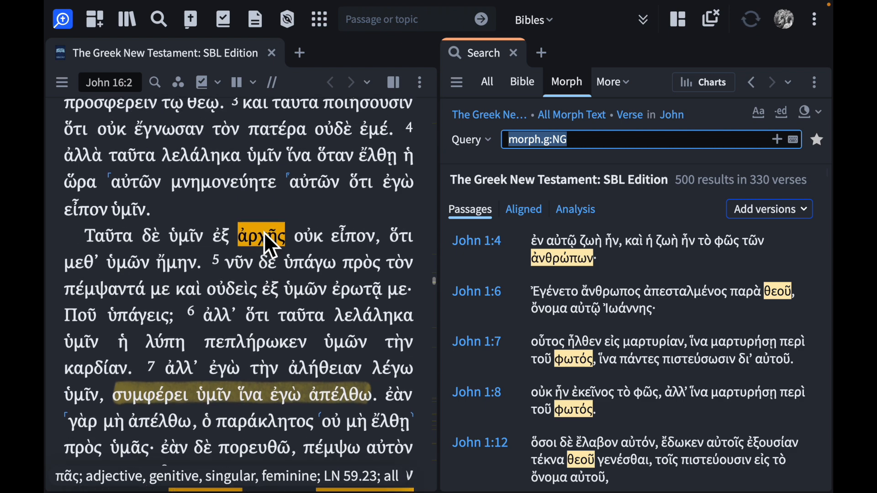
scroll(265, 232, "down", 15)
Replace the query with a search for all conjunctions (morph.g:C) in John and review the matches in John 17
left_click(599, 138)
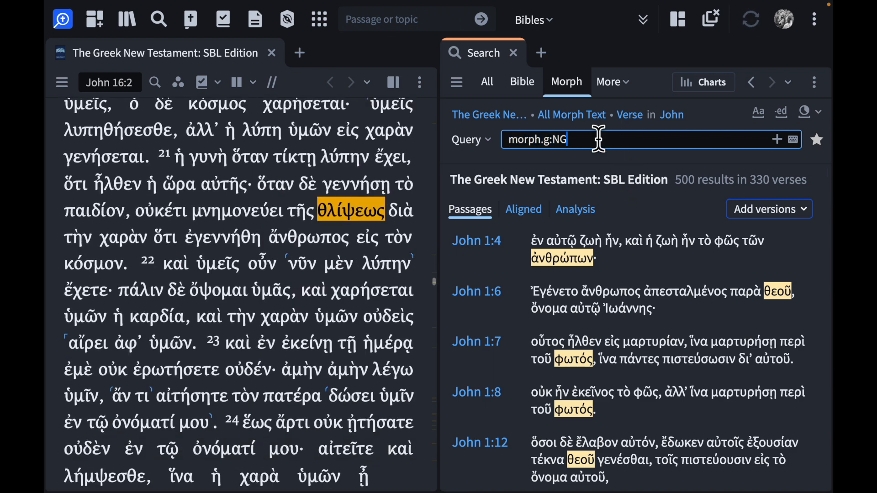
key("BackSpace")
key("BackSpace")
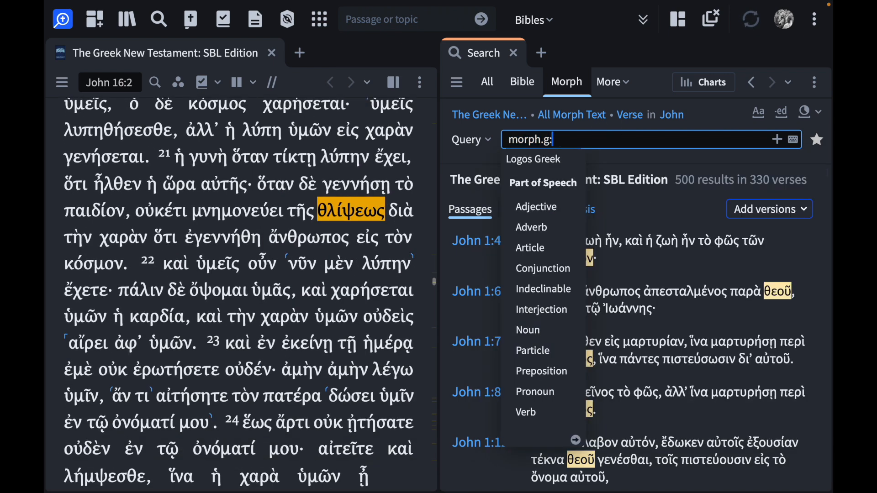
key("BackSpace")
key("BackSpace")
key("BackSpace")
key("BackSpace")
key("BackSpace")
key("BackSpace")
key("BackSpace")
key("BackSpace")
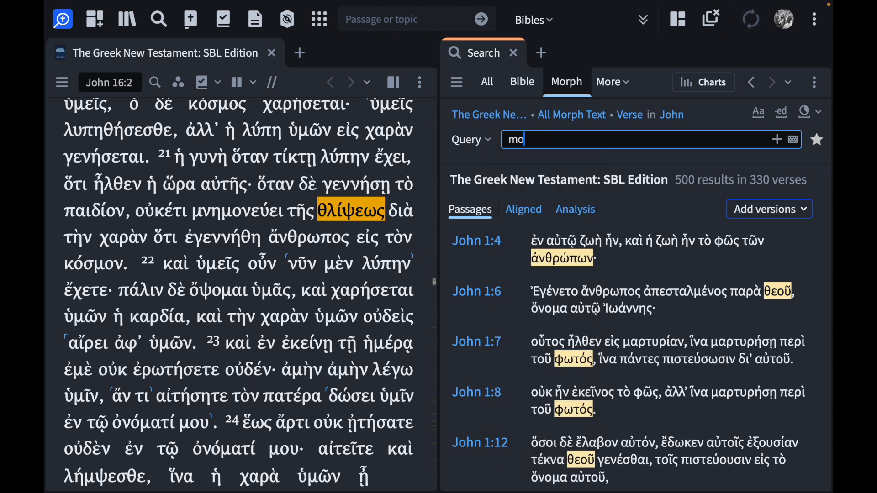
type("@")
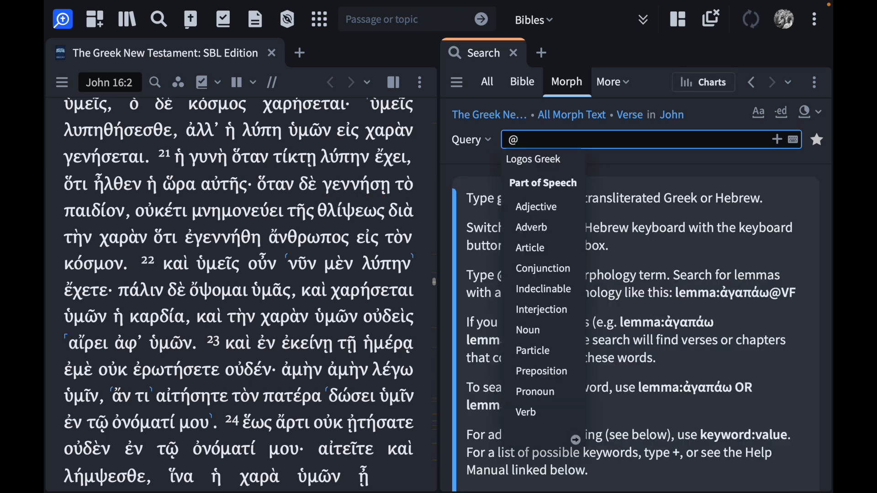
left_click(544, 268)
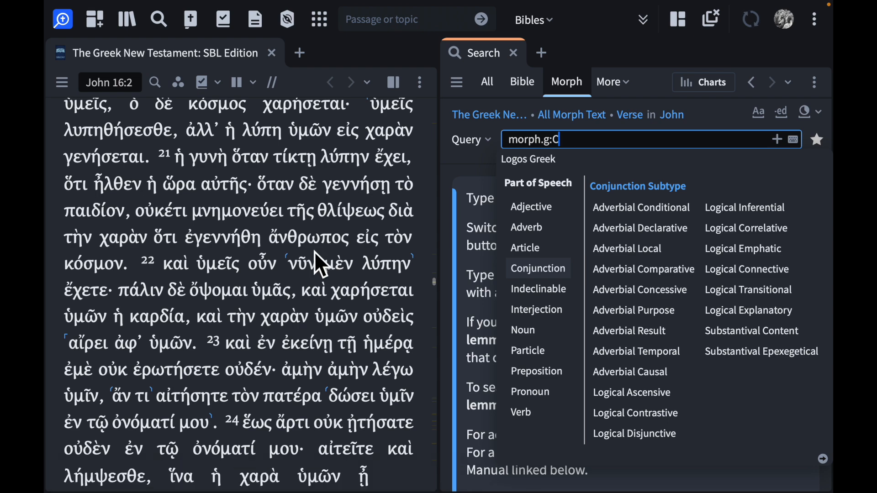
key("Return")
scroll(182, 199, "down", 5)
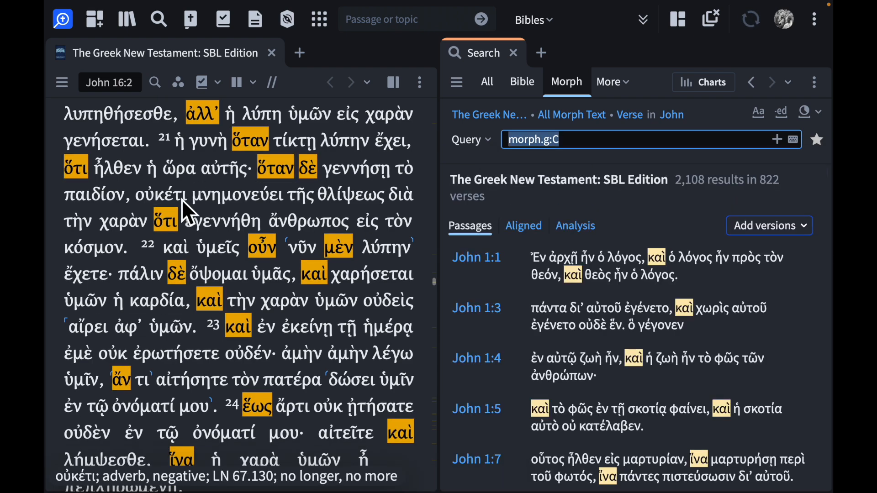
scroll(182, 200, "down", 8)
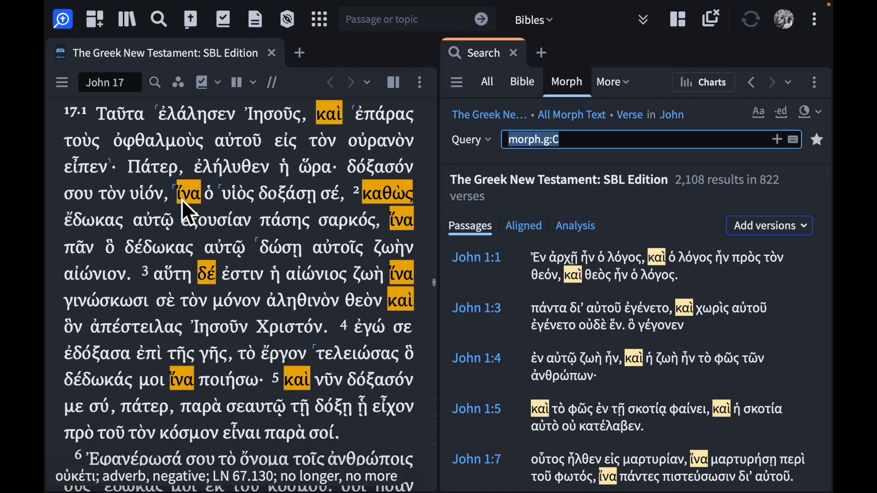
Change the morphology query to prepositions (morph.g:P) and review the highlighted matches in John 17
left_click(600, 141)
key("BackSpace")
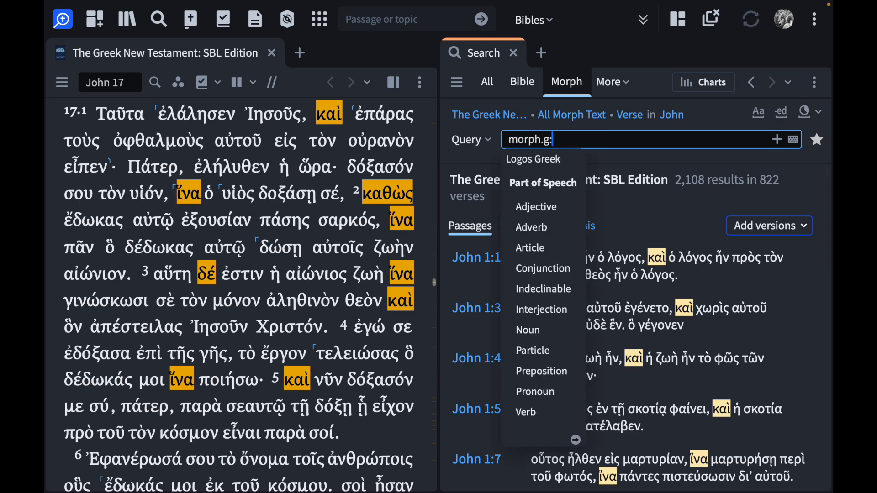
left_click(550, 371)
scroll(264, 276, "down", 2)
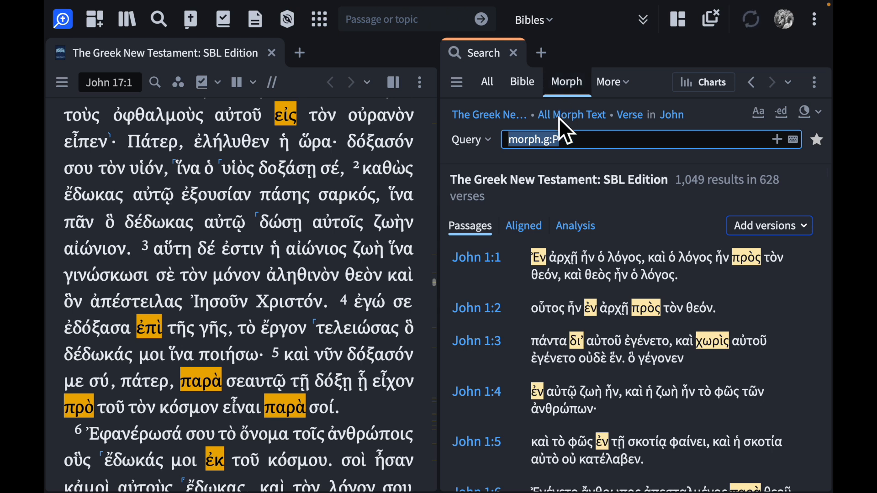
Change the morphology query to accusative nouns (morph.g:NA) across John
left_click(566, 134)
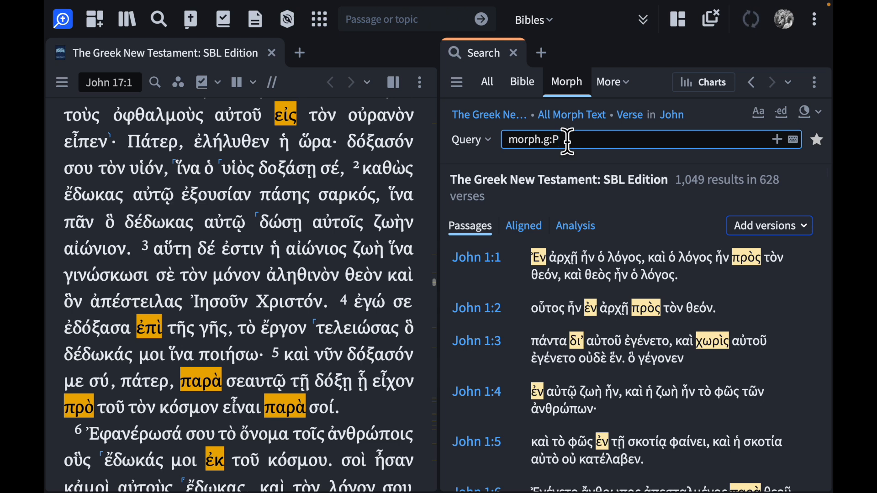
key("BackSpace")
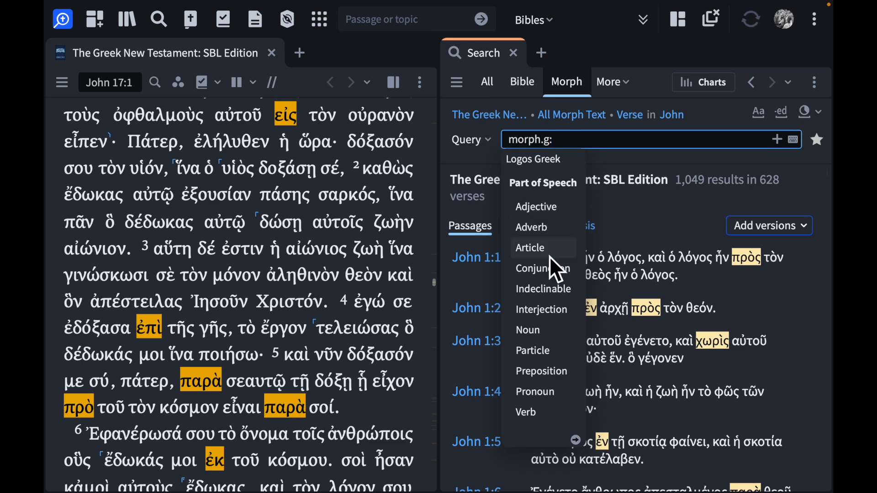
left_click(538, 330)
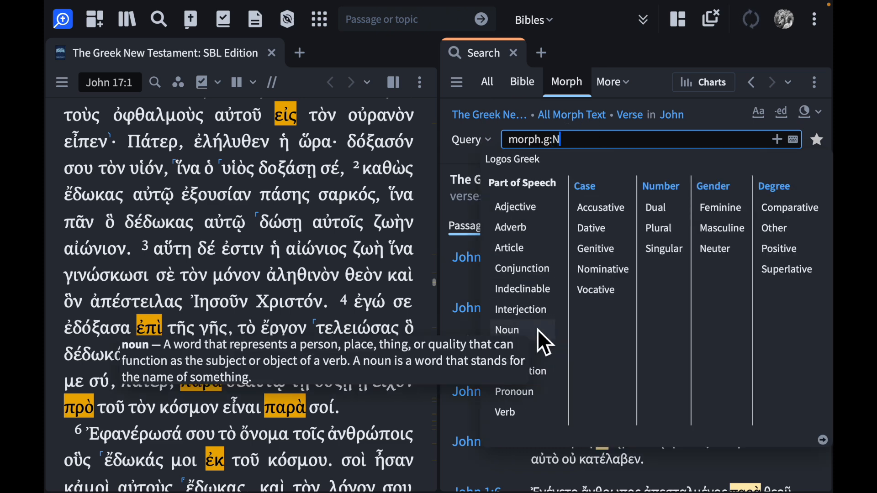
left_click(608, 207)
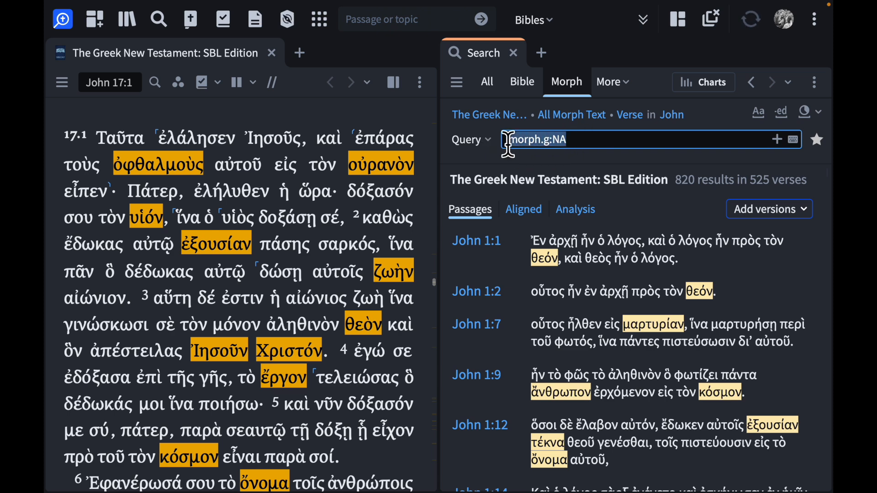
type("@NA")
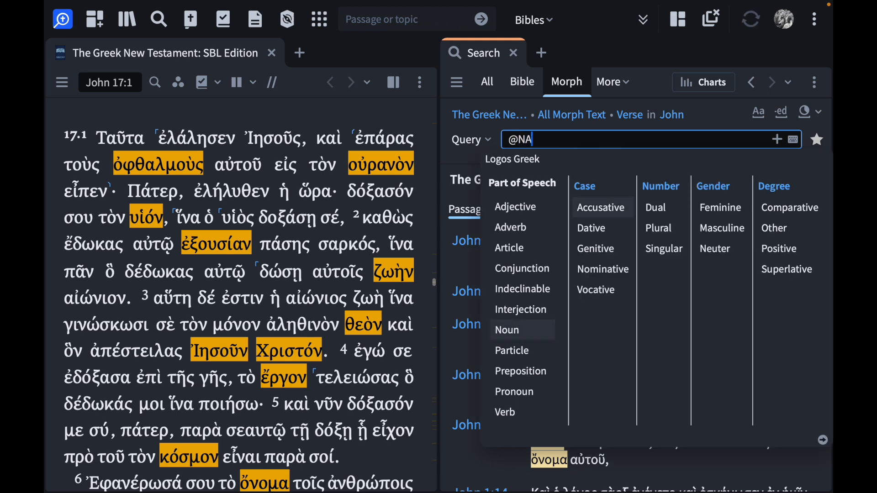
key("Return")
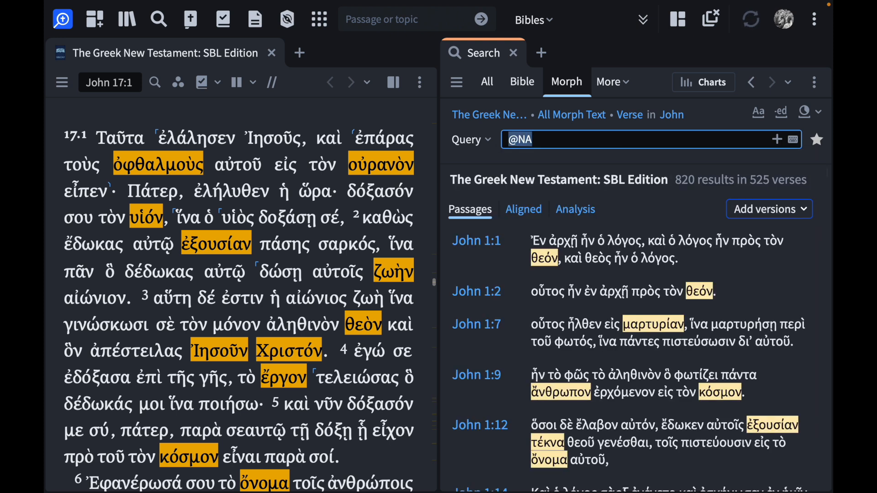
scroll(585, 428, "down", 1)
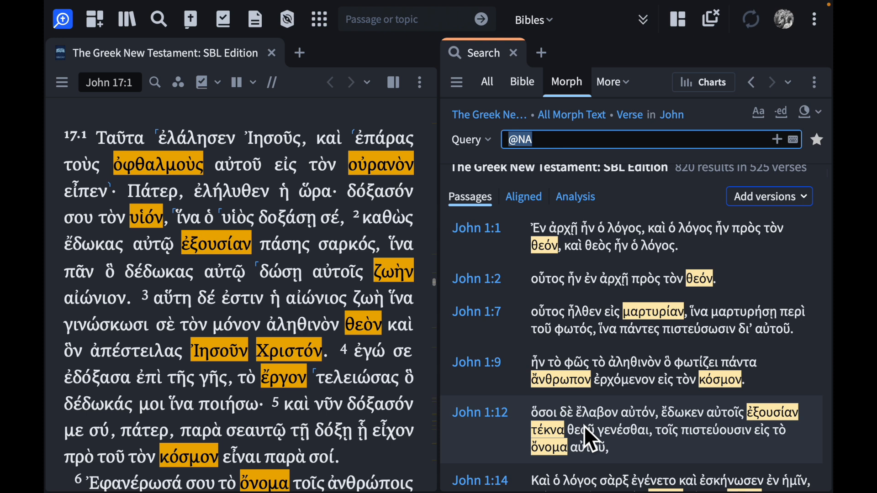